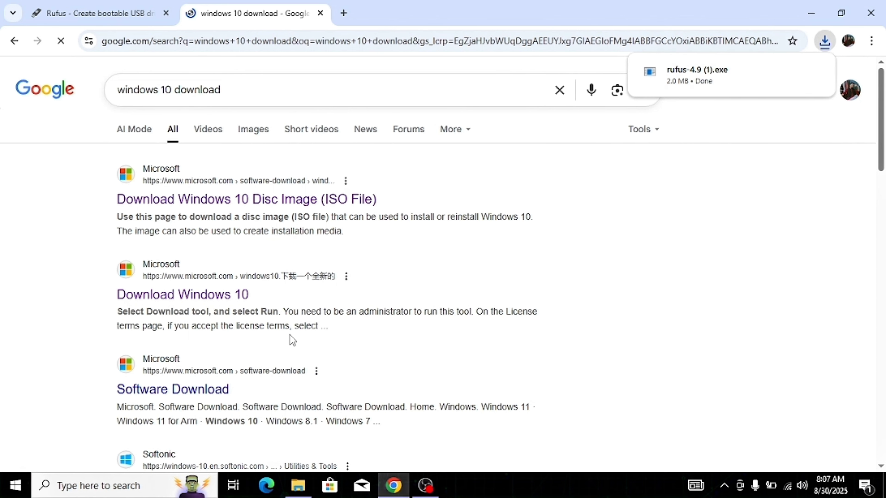
# Step: Open Microsoft's Download Windows 10 page from the search results and review its Create Windows 10 installation media section
pyautogui.click(228, 301)
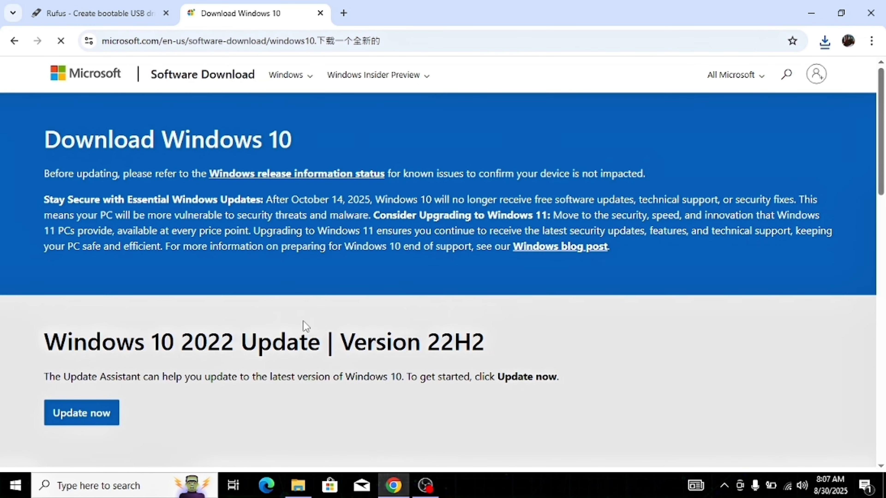
pyautogui.moveTo(884, 72); pyautogui.dragTo(883, 148)
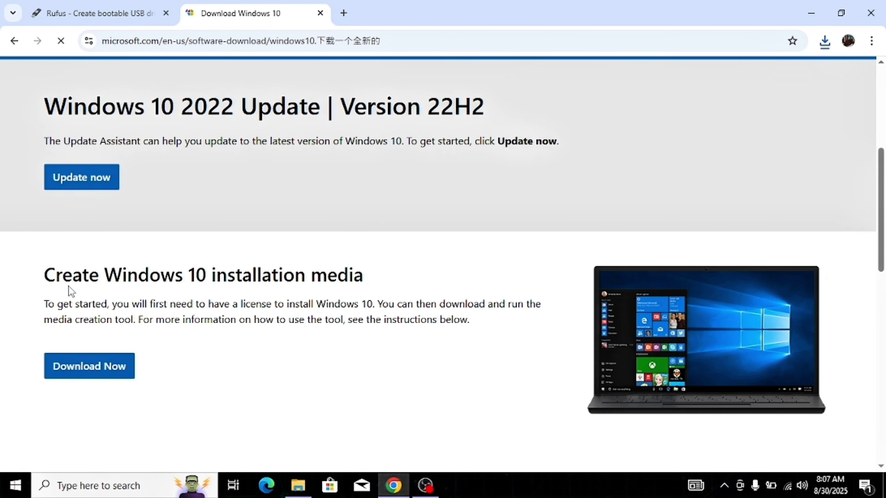
pyautogui.moveTo(54, 283); pyautogui.dragTo(271, 269)
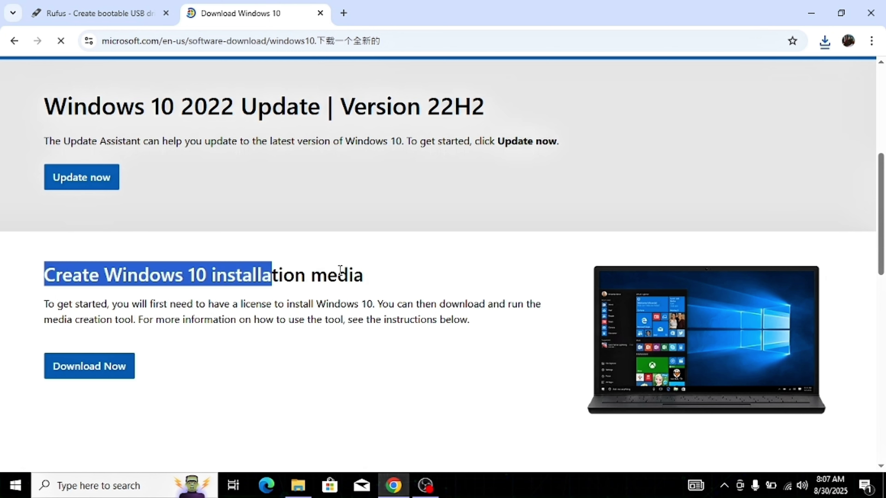
pyautogui.moveTo(362, 274); pyautogui.dragTo(61, 298)
pyautogui.click(465, 252)
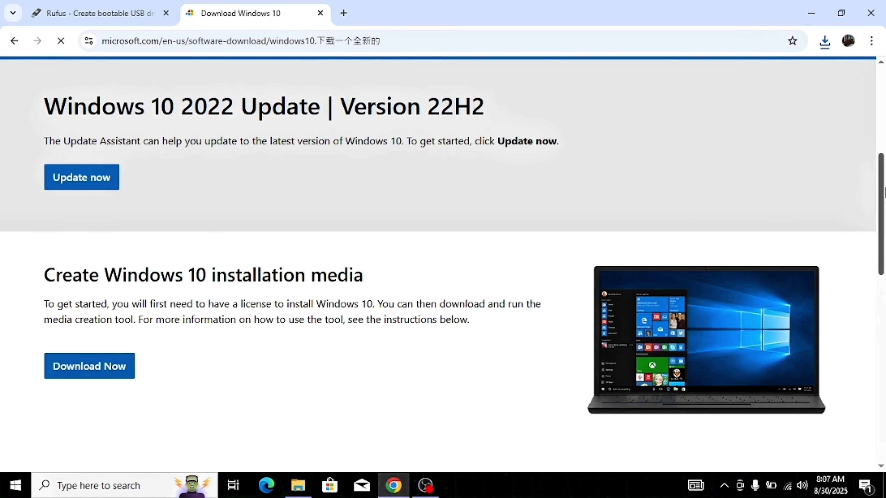
pyautogui.moveTo(882, 195); pyautogui.dragTo(885, 105)
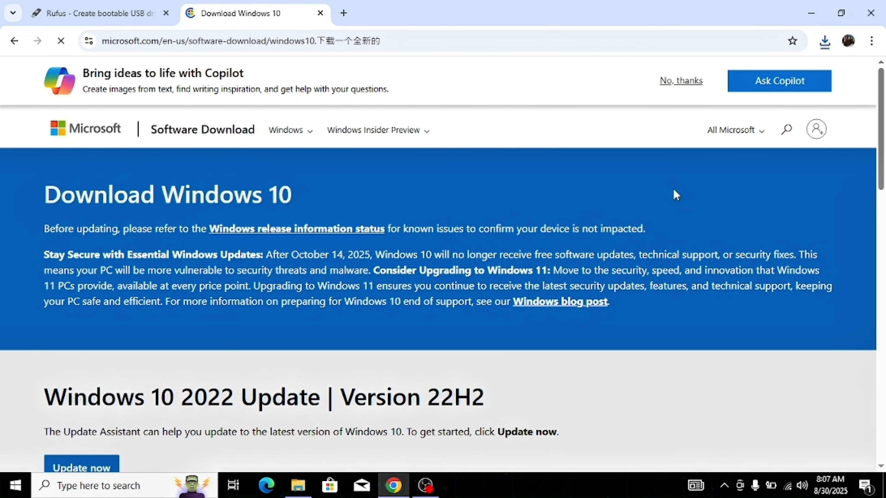
# Step: Open the developer tools on the Download Windows 10 page and display it in the responsive device view
pyautogui.hotkey('ctrl', 'shift', 'i')
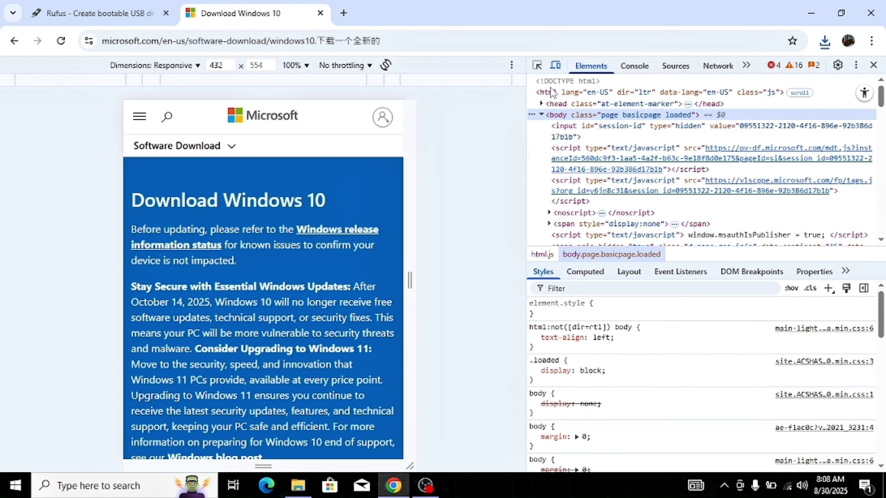
pyautogui.click(555, 66)
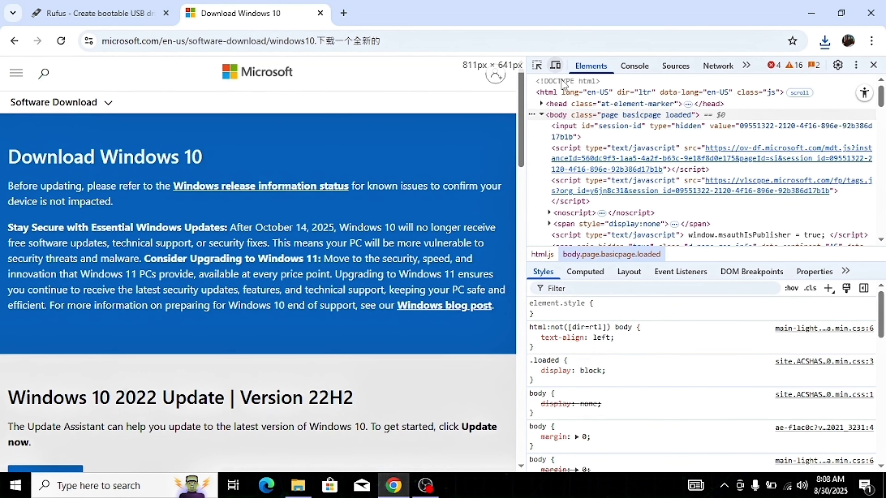
pyautogui.click(555, 66)
pyautogui.click(556, 67)
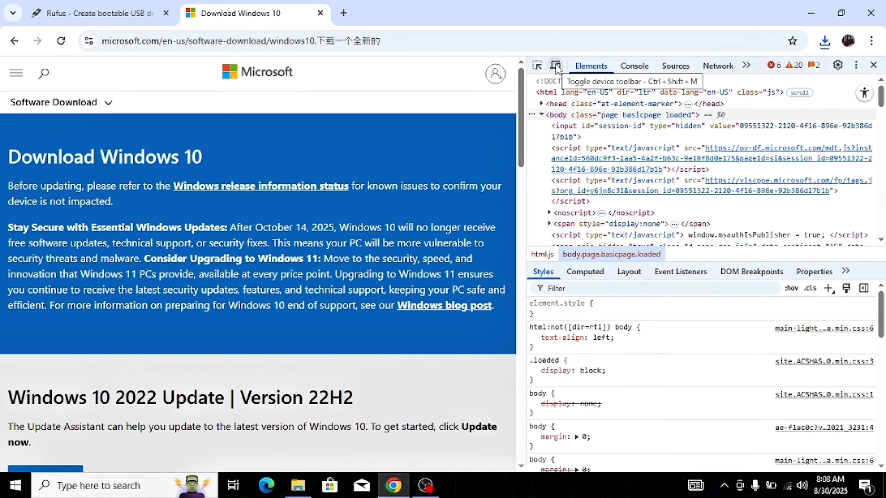
pyautogui.click(555, 66)
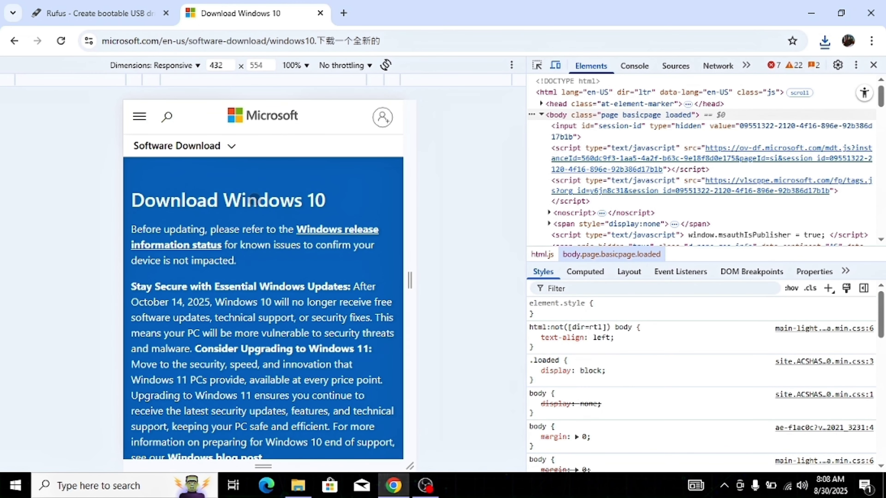
# Step: Go to the Windows 10 disc image page through the site's Software Download navigation for Windows
pyautogui.click(217, 149)
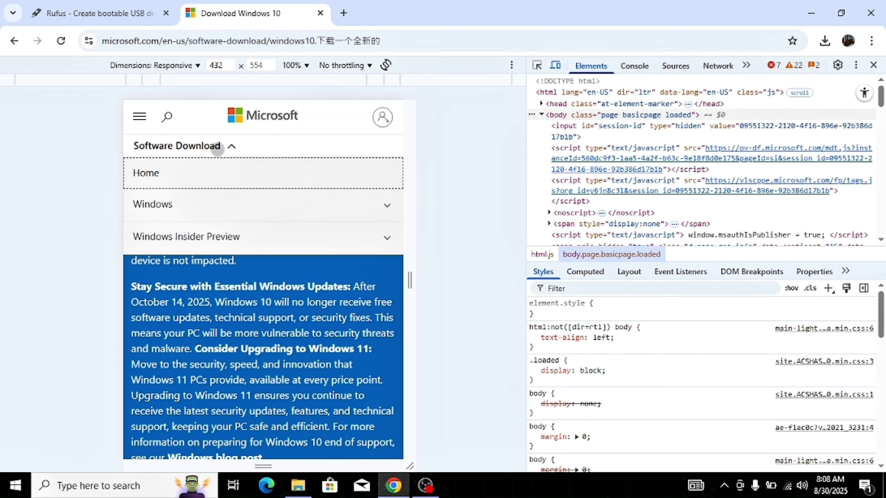
pyautogui.click(216, 149)
pyautogui.click(217, 148)
pyautogui.click(219, 149)
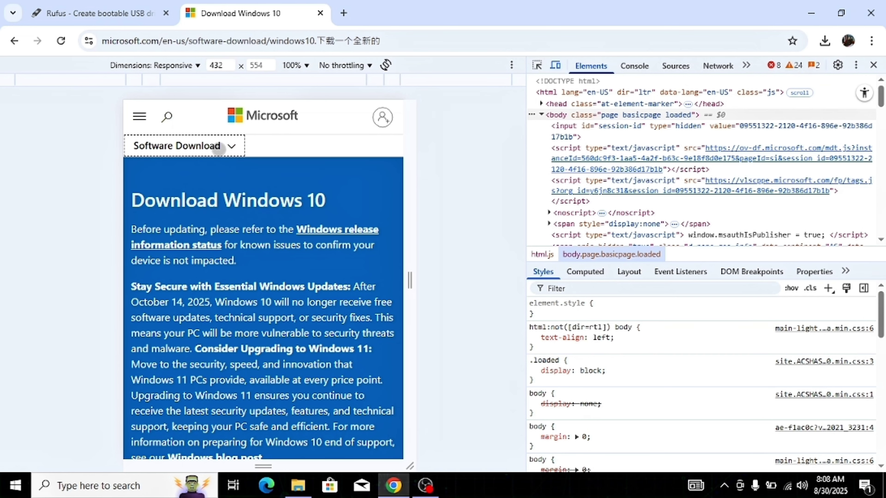
pyautogui.click(219, 150)
pyautogui.click(195, 202)
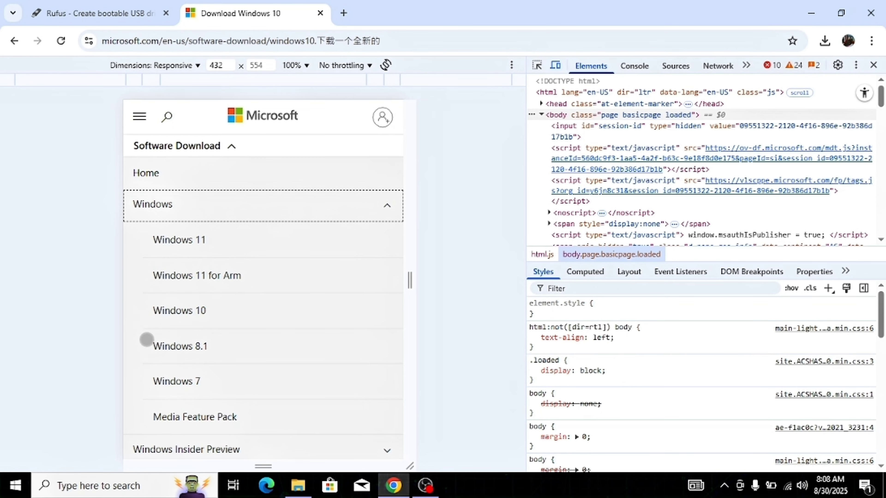
pyautogui.click(190, 318)
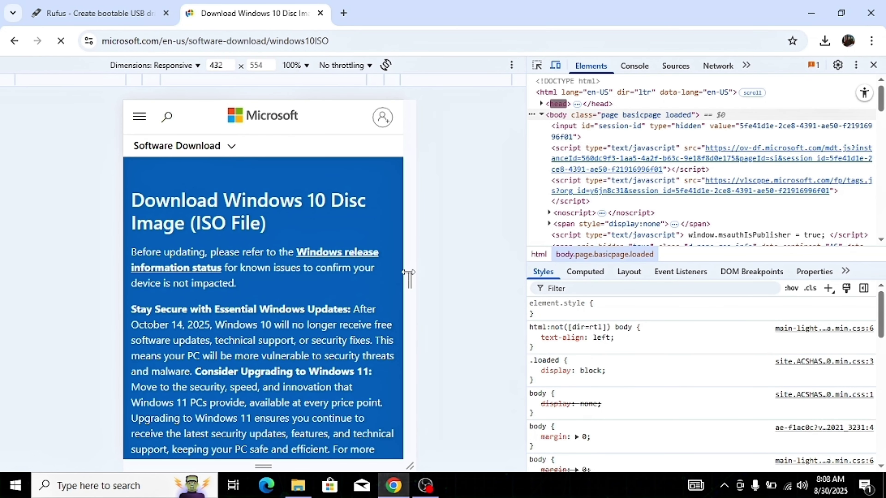
# Step: Select Windows 10 (multi-edition ISO) as the edition and confirm the choice
pyautogui.moveTo(406, 277); pyautogui.dragTo(414, 278)
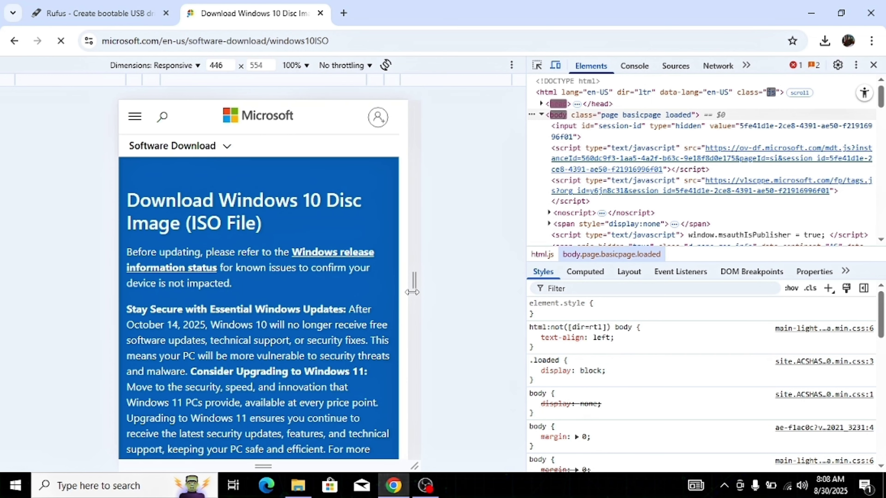
pyautogui.scroll(-3, 361, 216)
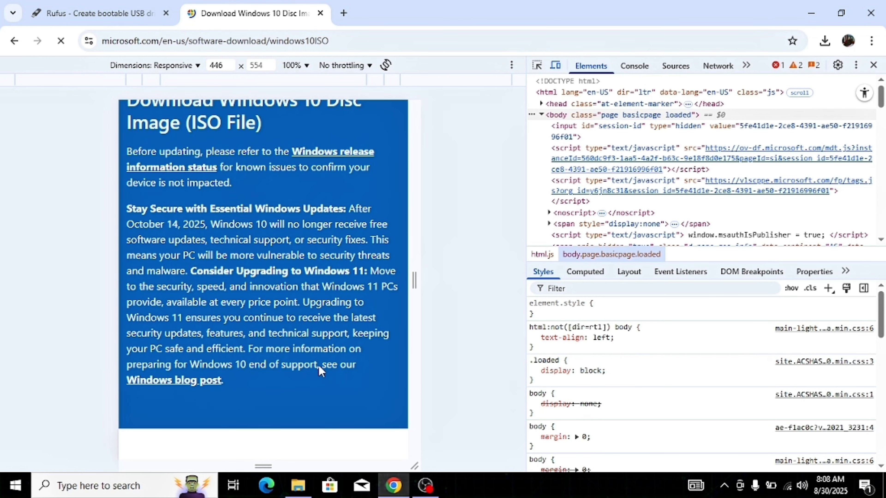
pyautogui.scroll(-3, 325, 313)
pyautogui.scroll(-9, 328, 244)
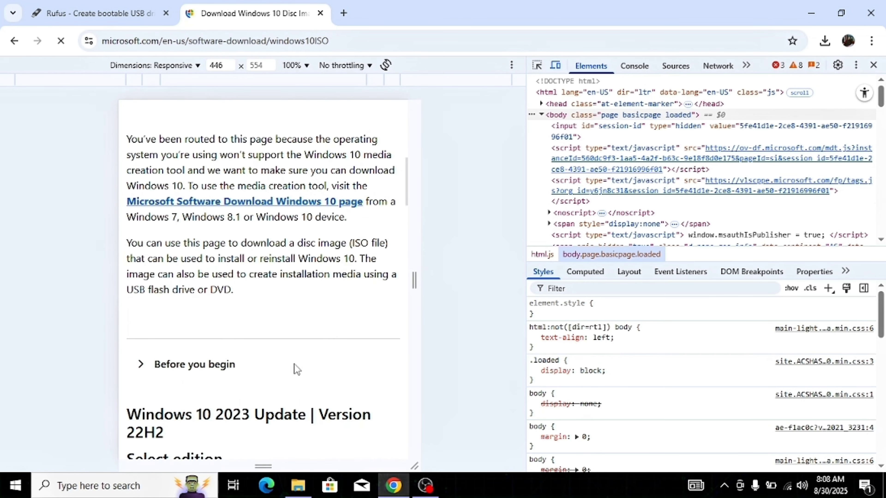
pyautogui.scroll(-1, 247, 362)
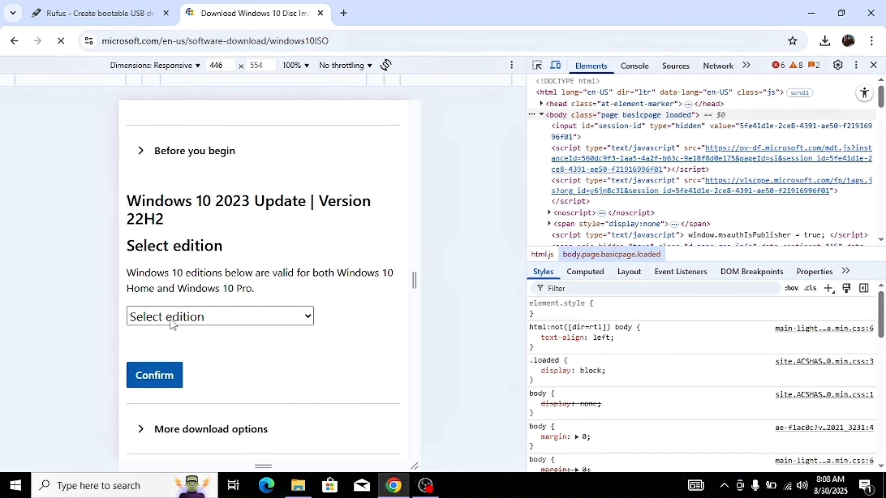
pyautogui.click(232, 316)
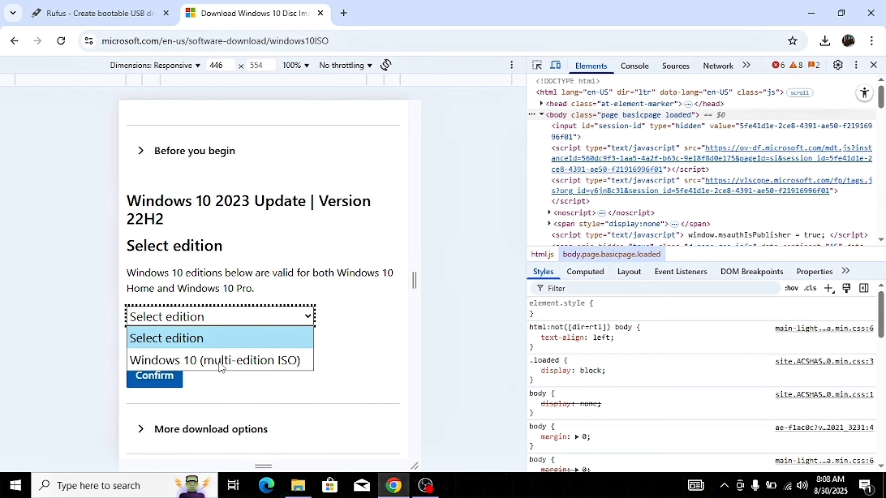
pyautogui.click(236, 363)
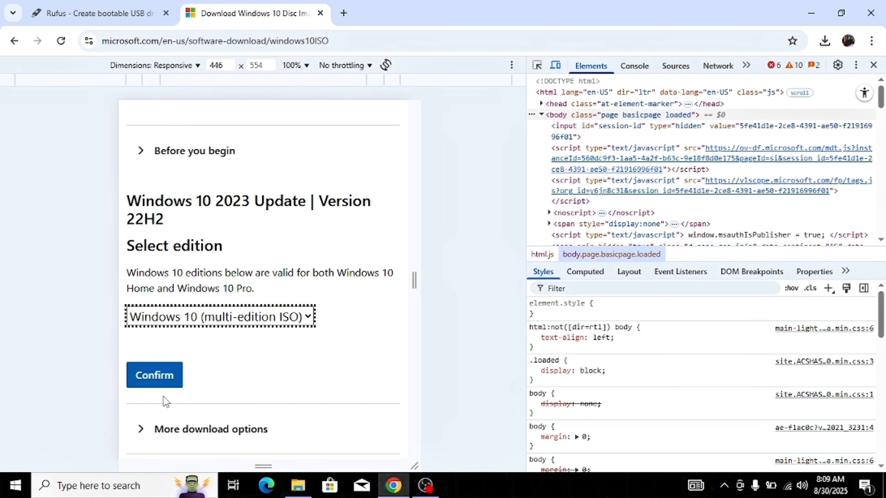
pyautogui.click(158, 373)
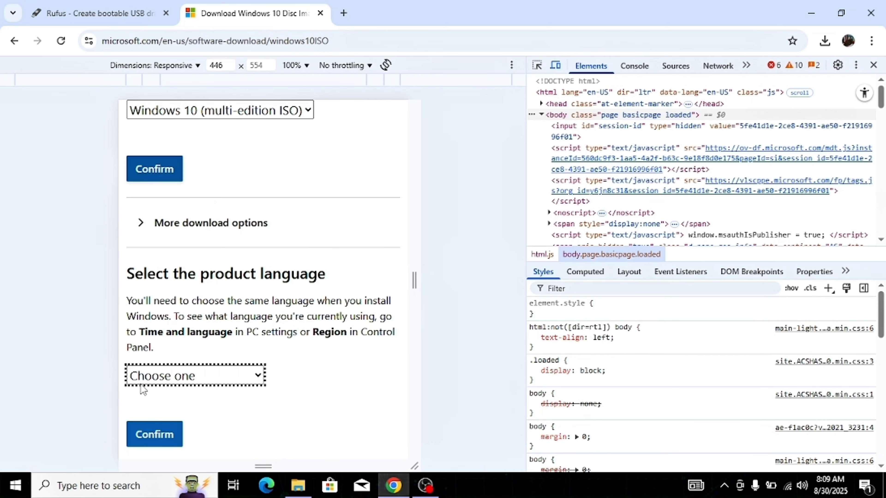
# Step: Choose English (United States) as the product language and confirm it
pyautogui.click(217, 380)
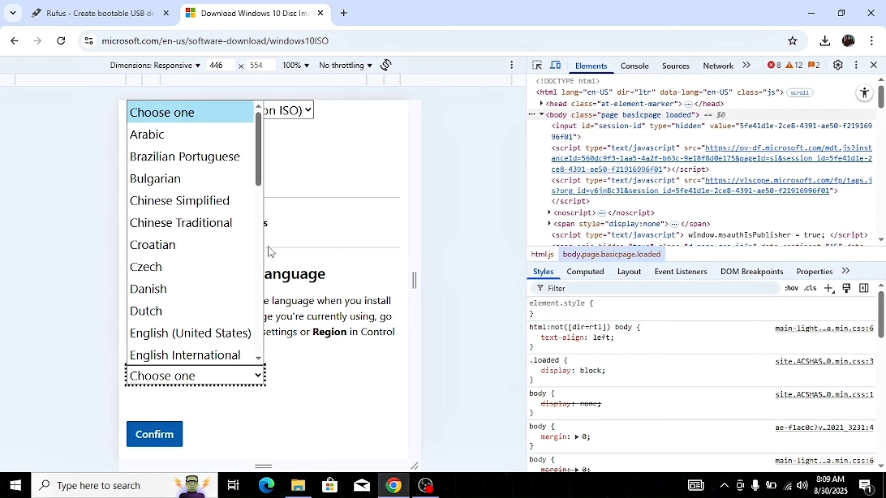
pyautogui.scroll(-3, 259, 198)
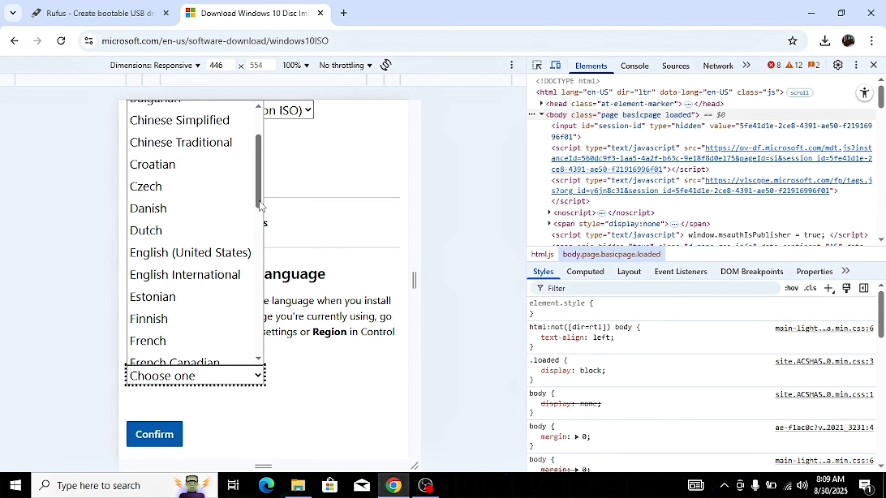
pyautogui.click(180, 253)
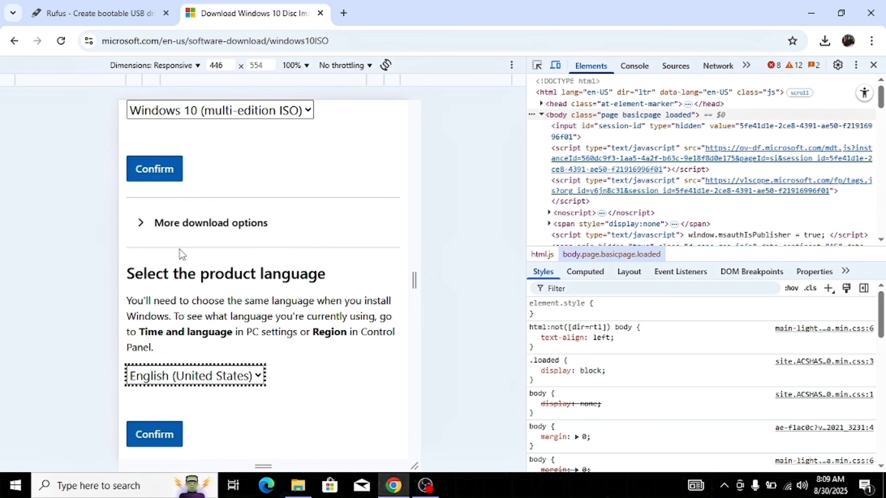
pyautogui.click(144, 439)
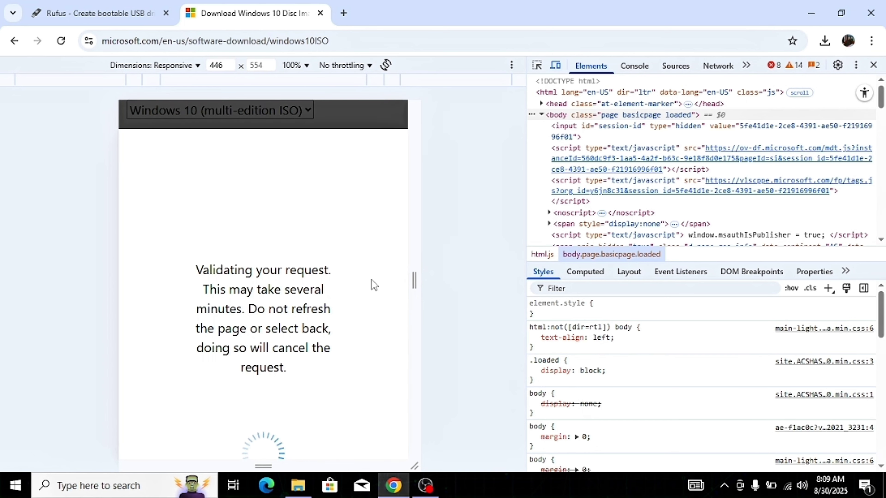
# Step: Start downloading the 64-bit Windows 10 English ISO
pyautogui.scroll(-3, 357, 242)
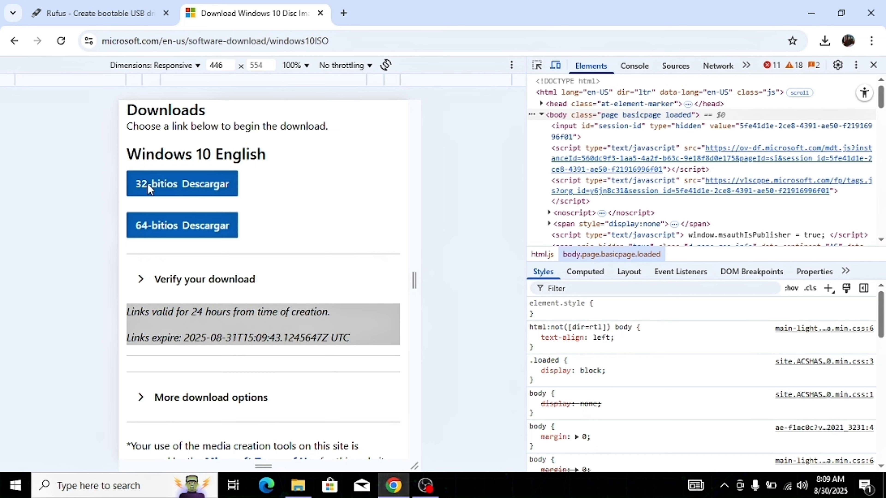
pyautogui.click(169, 234)
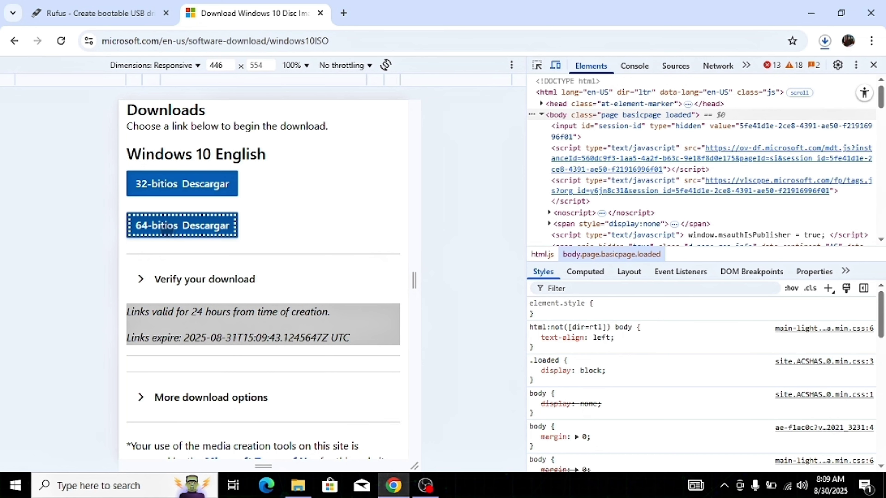
# Step: Cancel the running Win10_22H2_English_x64v1.iso download and close the recent download history
pyautogui.click(830, 40)
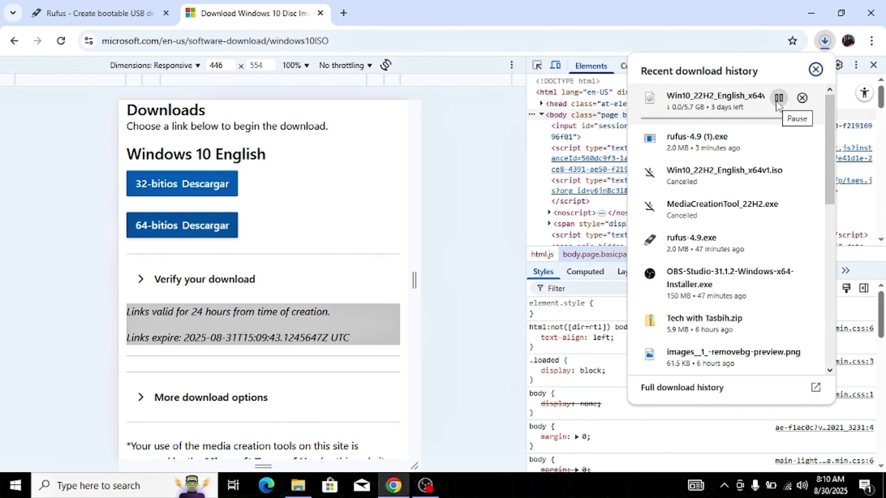
pyautogui.click(778, 99)
pyautogui.click(801, 99)
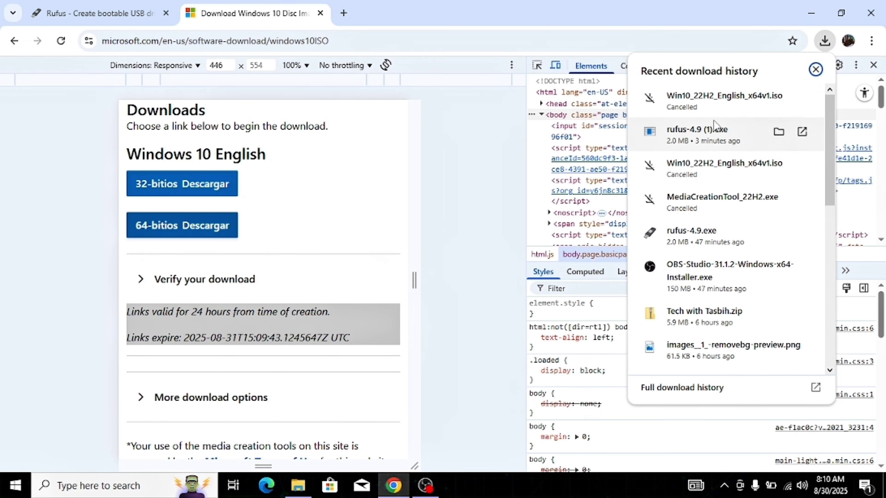
pyautogui.click(815, 69)
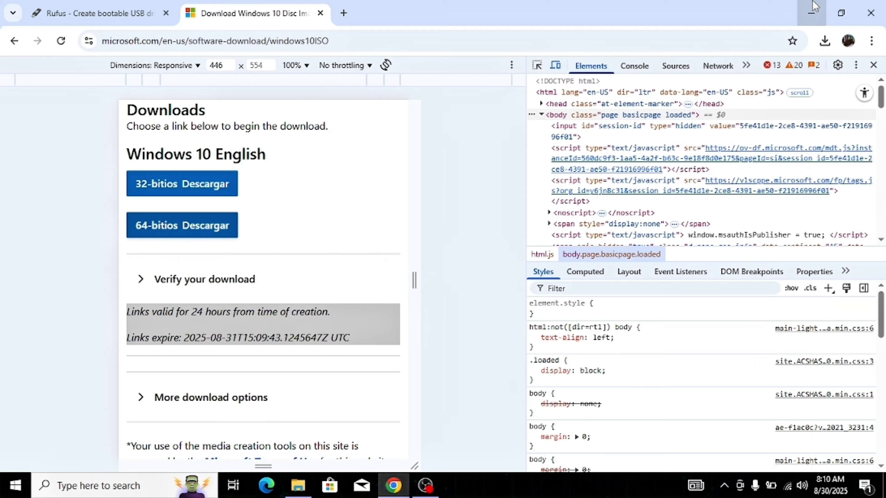
# Step: Minimize the browser, open This PC in a maximized window and format the removable drive CCCOMA_X64FRE_EN-US_DV9 (D:)
pyautogui.click(811, 13)
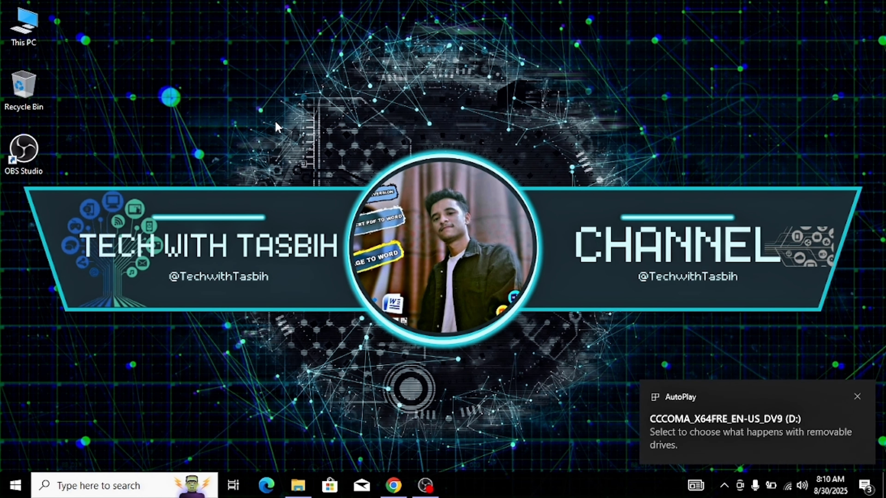
pyautogui.doubleClick(42, 27)
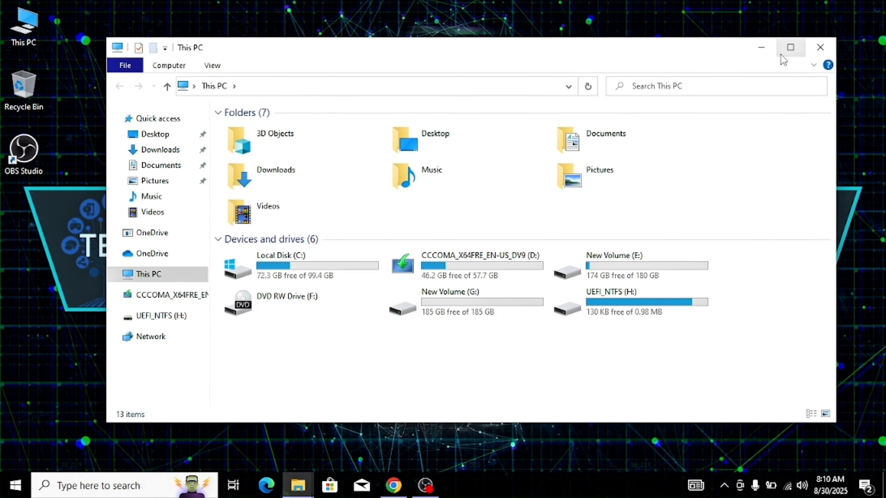
pyautogui.click(790, 48)
pyautogui.rightClick(404, 198)
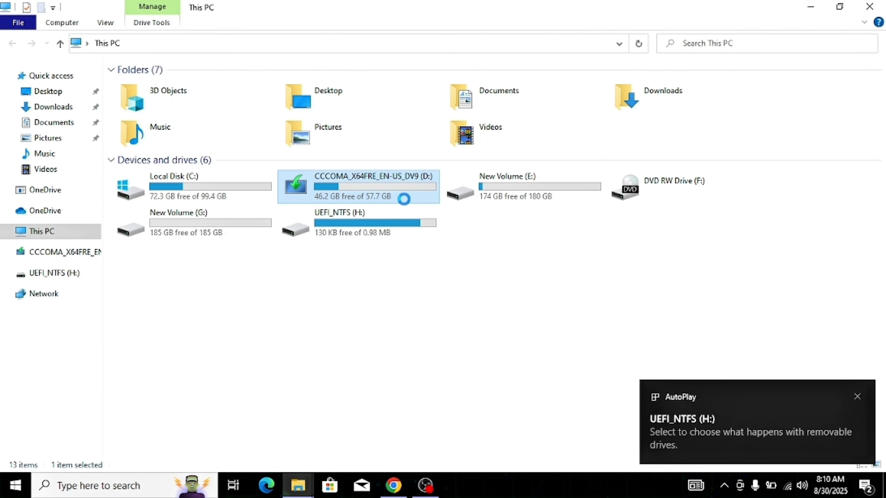
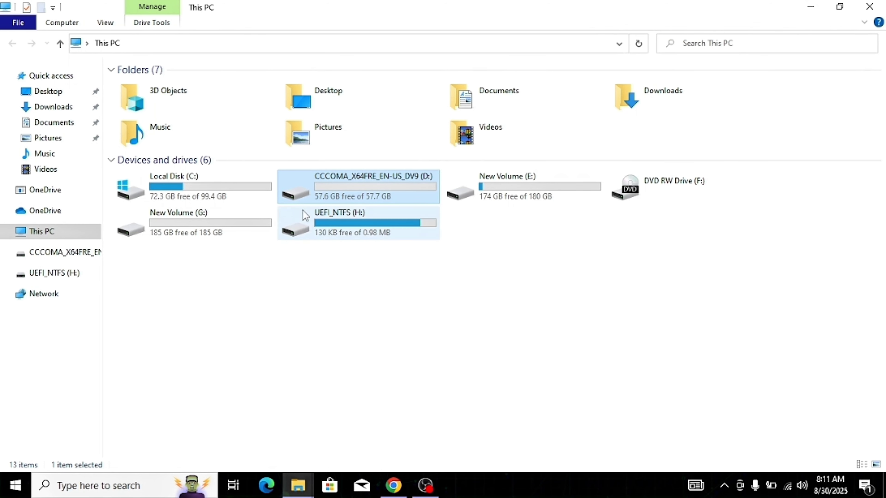
# Step: Launch rufus-4.9 (1) from the Downloads folder
pyautogui.doubleClick(666, 96)
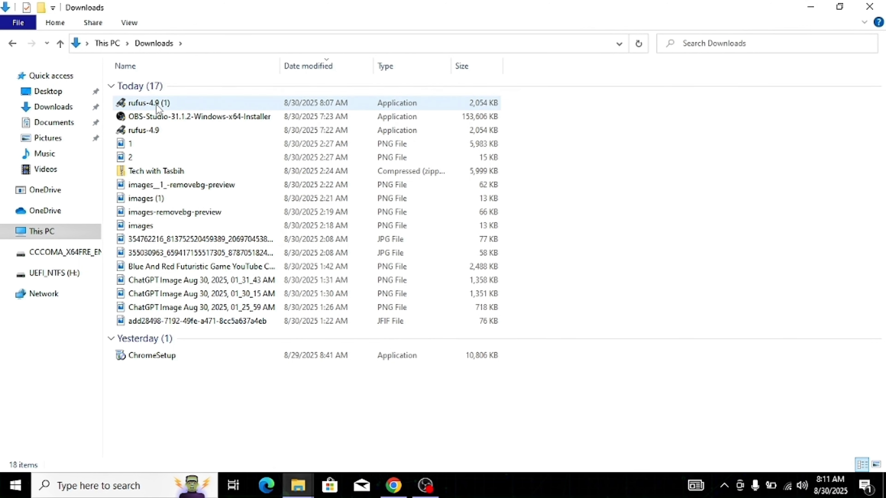
pyautogui.doubleClick(181, 105)
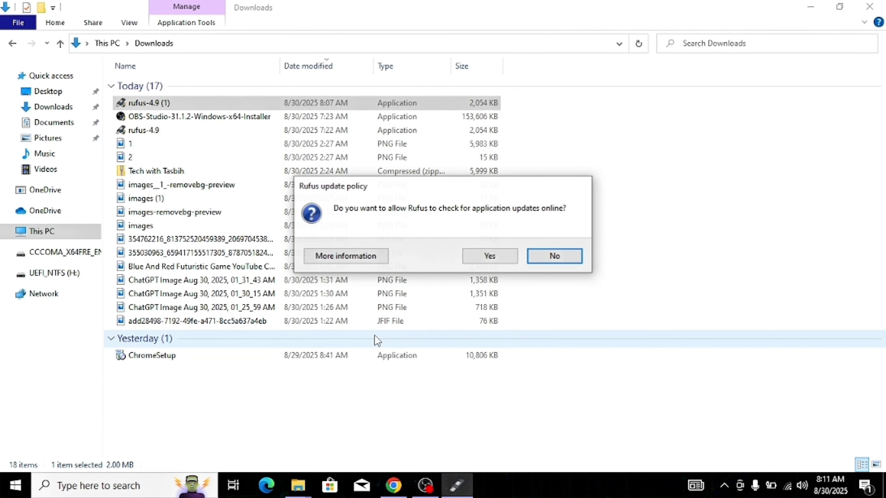
# Step: Allow Rufus to check for updates online, keep Disk or ISO image as boot selection and download the DBX update
pyautogui.click(490, 257)
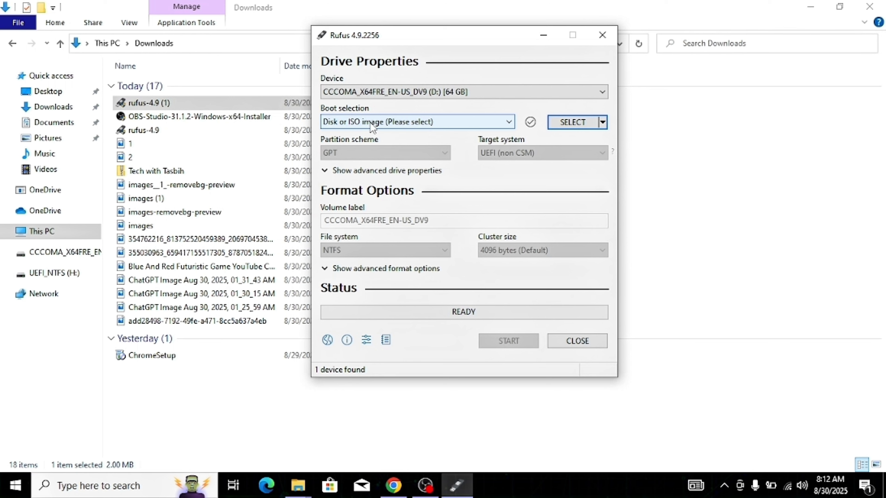
pyautogui.click(441, 124)
pyautogui.click(442, 126)
pyautogui.click(575, 122)
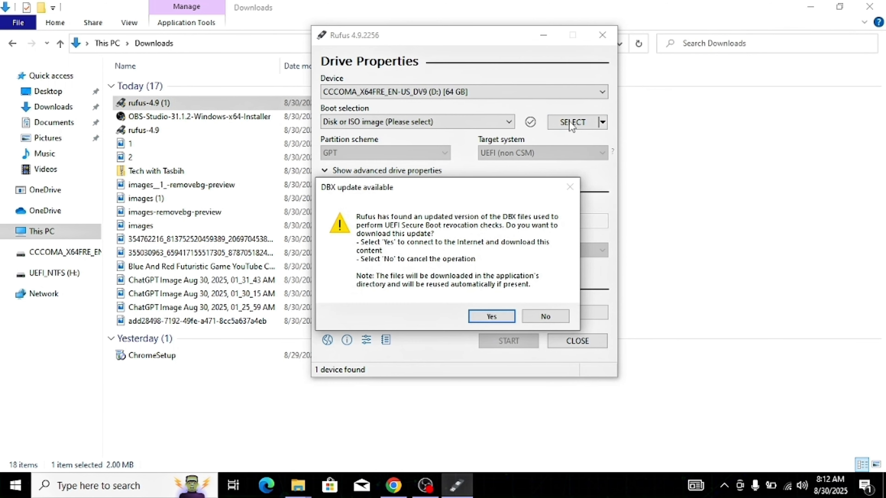
pyautogui.click(490, 316)
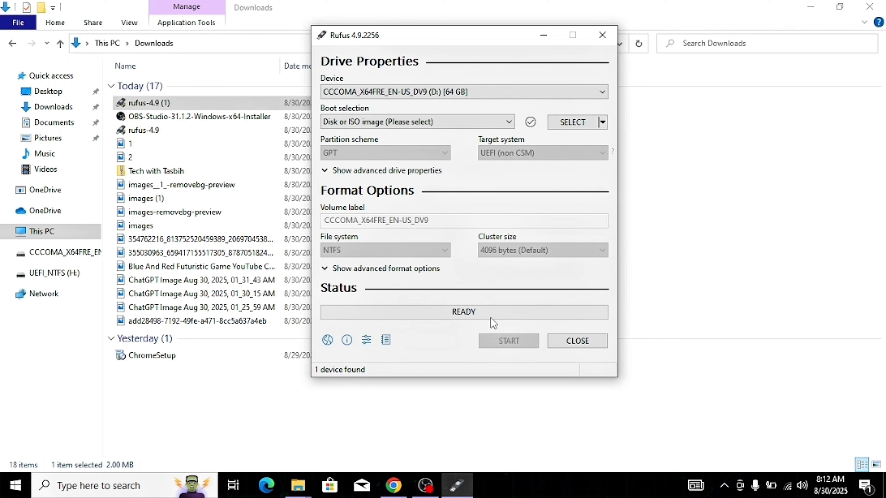
# Step: Load the Win10_22H2_English_x64v1 disc image from New folder on New Volume (E:) as the boot image
pyautogui.click(572, 130)
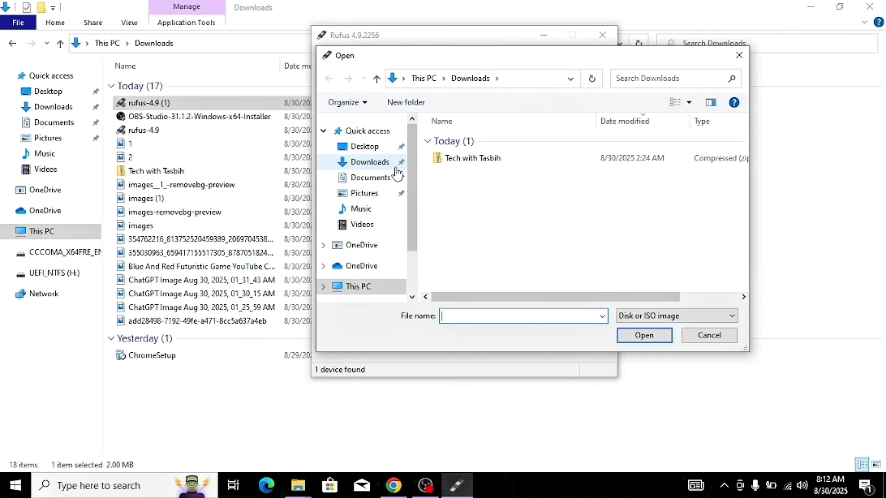
pyautogui.click(701, 335)
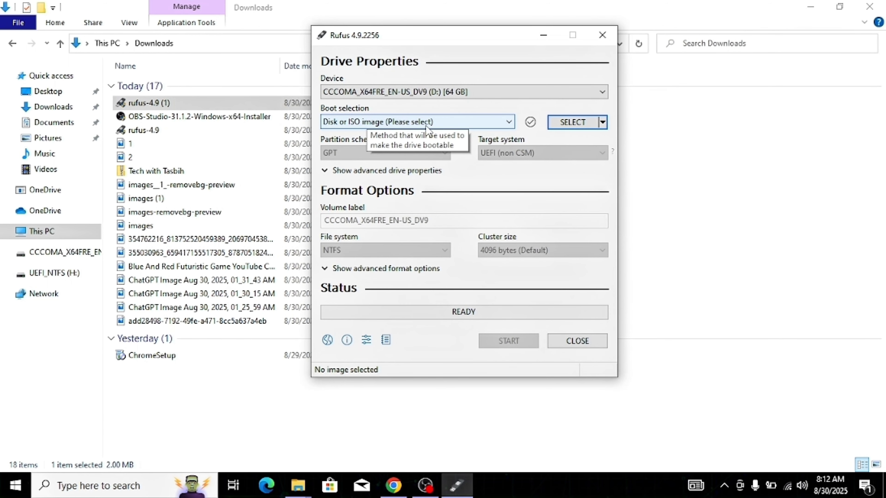
pyautogui.click(558, 124)
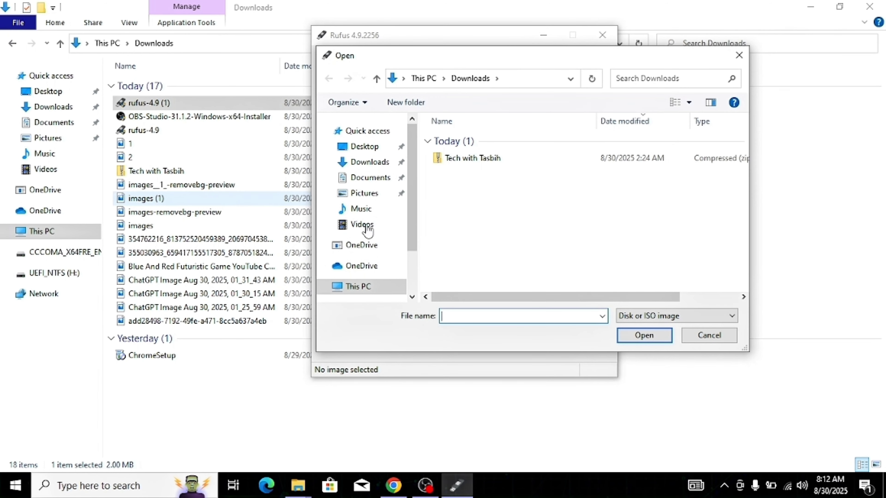
pyautogui.click(369, 163)
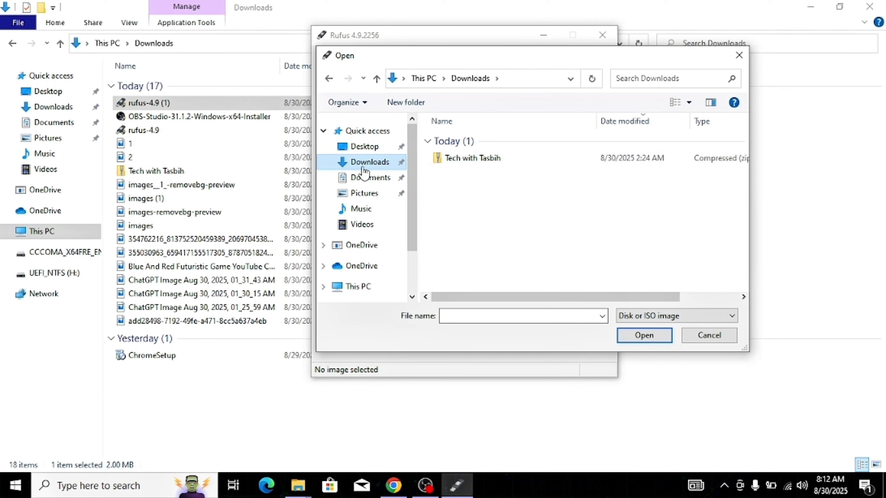
pyautogui.moveTo(414, 173); pyautogui.dragTo(419, 218)
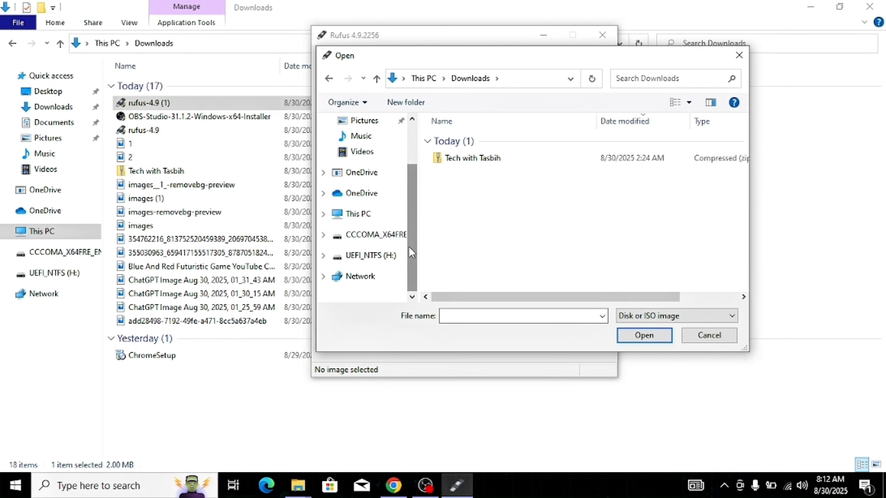
pyautogui.moveTo(411, 252); pyautogui.dragTo(410, 234)
pyautogui.click(379, 235)
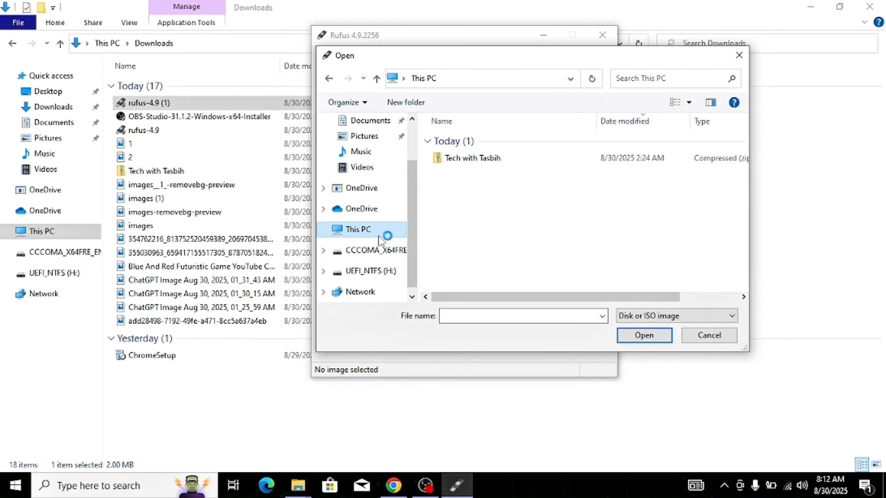
pyautogui.moveTo(746, 137); pyautogui.dragTo(690, 223)
pyautogui.doubleClick(551, 266)
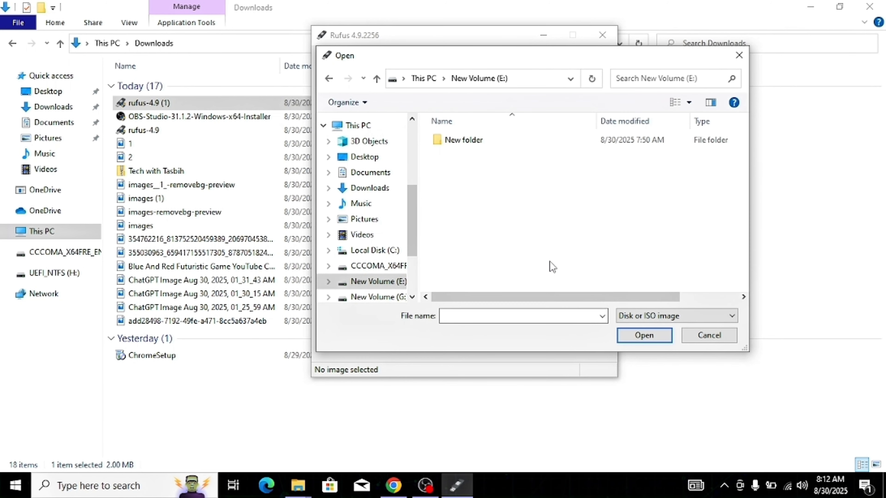
pyautogui.doubleClick(475, 140)
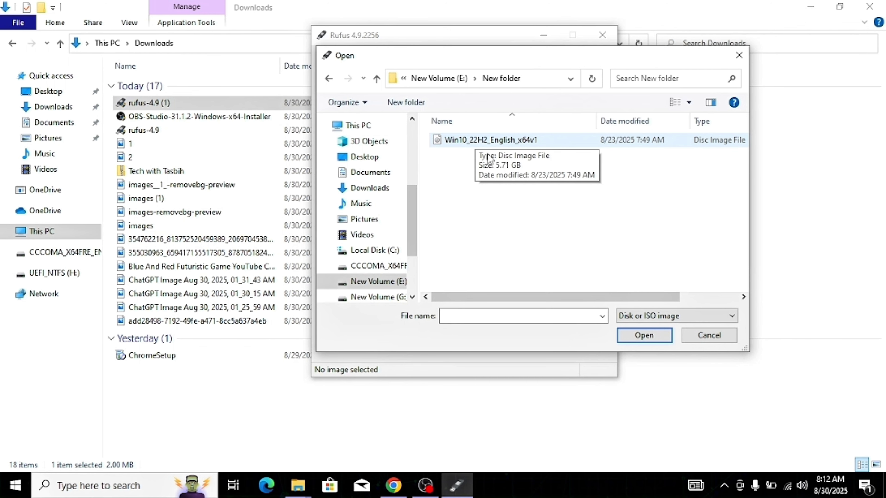
pyautogui.doubleClick(477, 141)
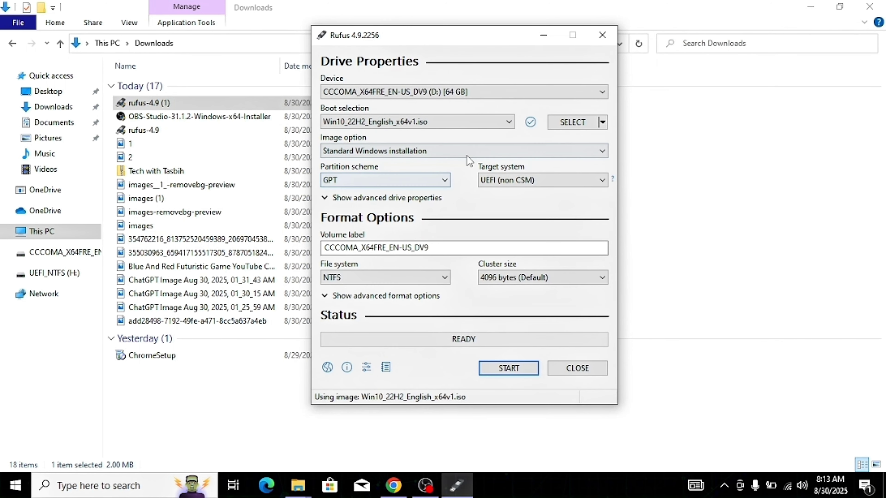
# Step: Review the available partition schemes and choose GPT for the USB drive
pyautogui.click(395, 177)
pyautogui.click(346, 174)
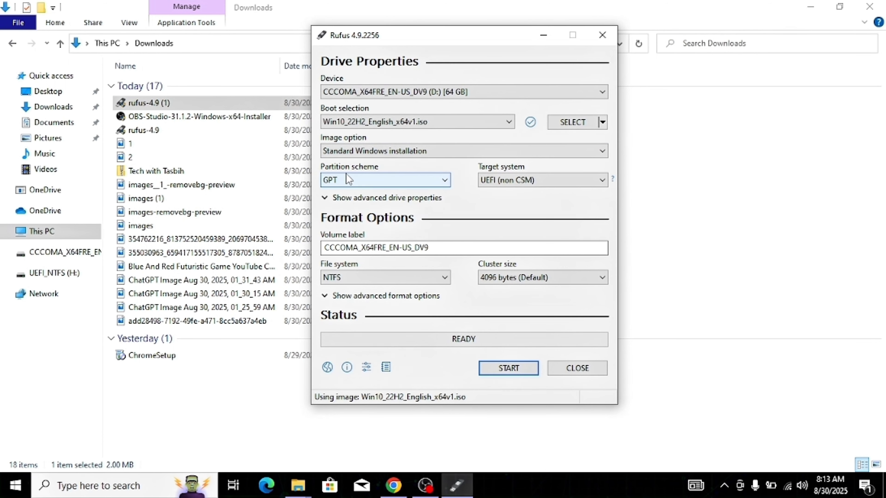
pyautogui.click(360, 176)
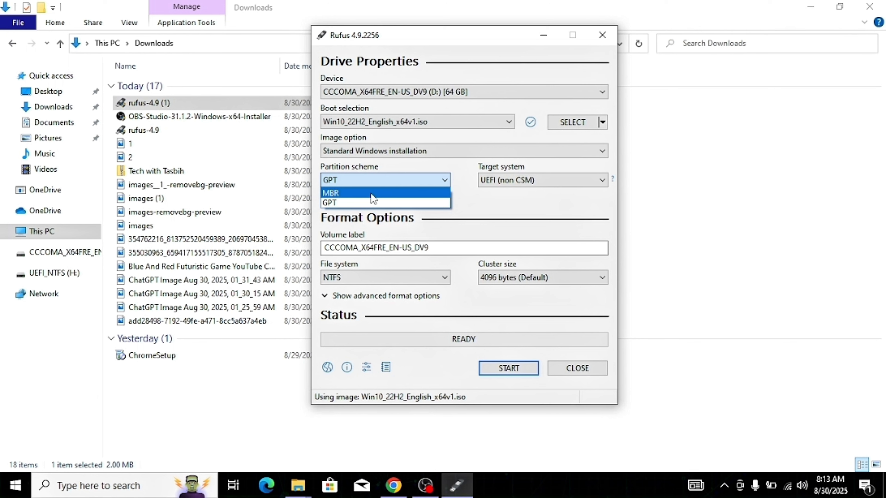
pyautogui.click(417, 179)
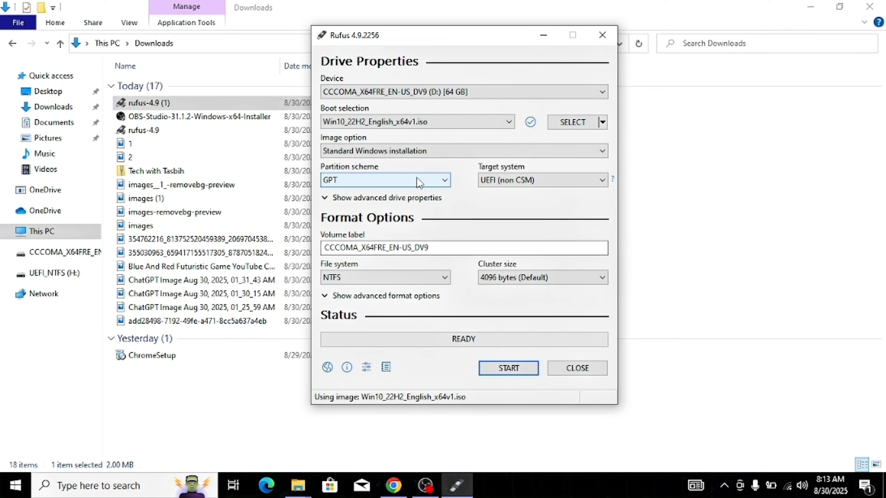
pyautogui.click(417, 180)
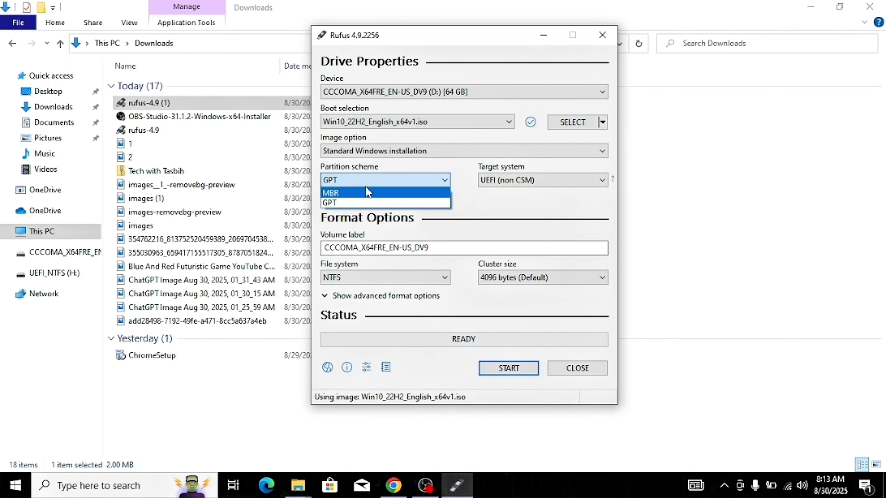
pyautogui.click(353, 203)
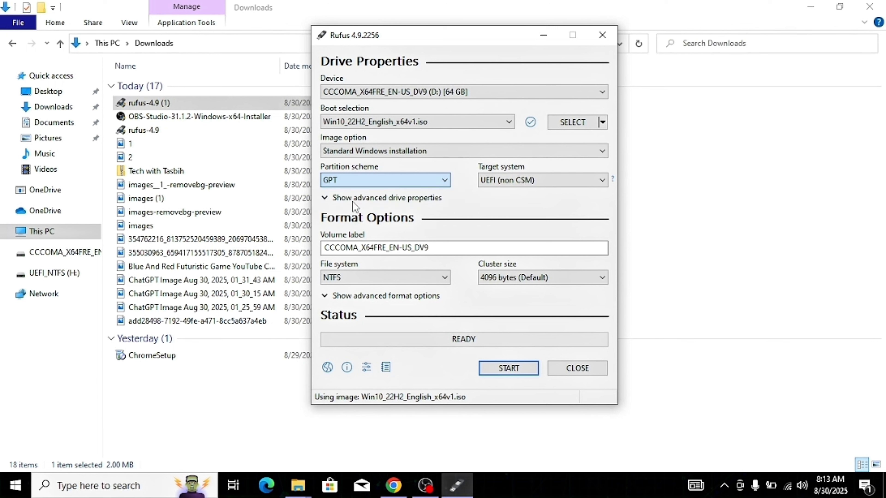
pyautogui.click(446, 180)
pyautogui.click(487, 192)
pyautogui.click(436, 185)
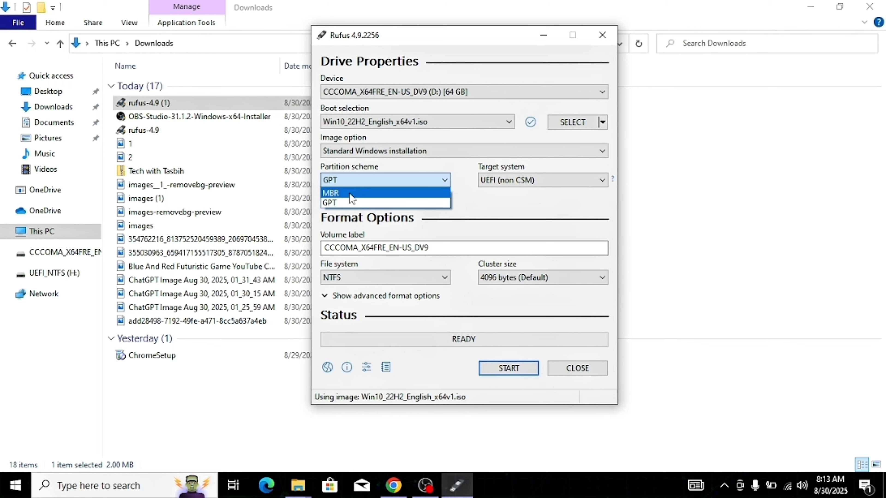
pyautogui.click(337, 204)
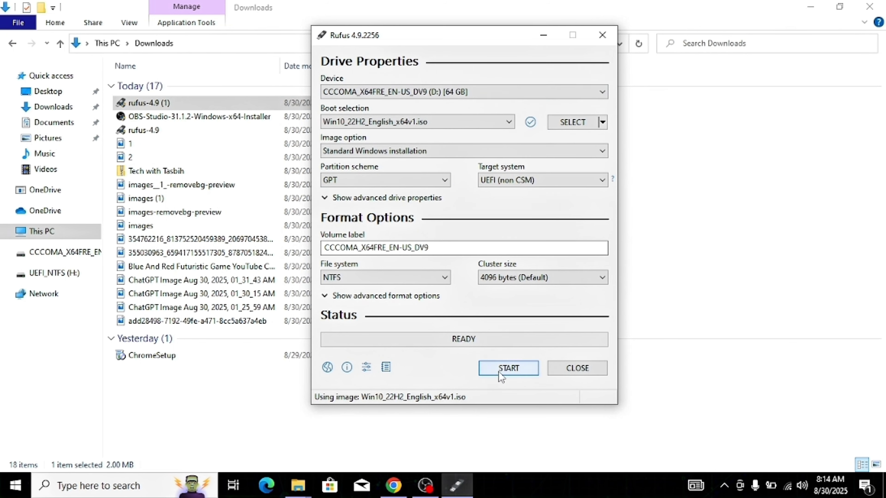
# Step: Start the USB creation and re-enter the local account username, leaving the local account option unchecked
pyautogui.click(506, 371)
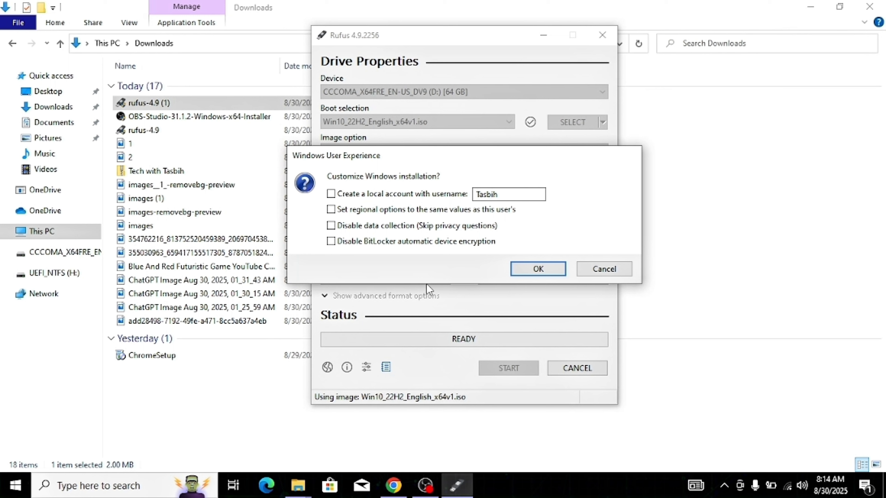
pyautogui.click(509, 194)
pyautogui.moveTo(510, 196); pyautogui.dragTo(467, 195)
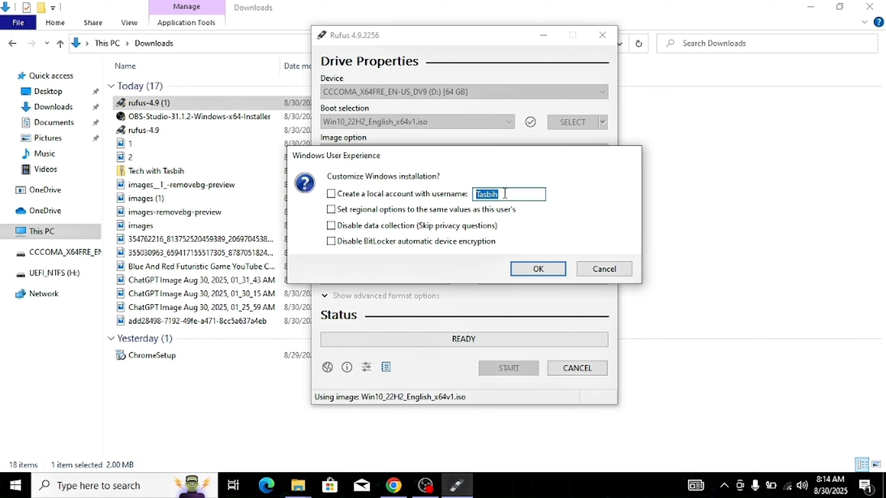
pyautogui.press('BackSpace')
pyautogui.write('Tasbih')
pyautogui.click(405, 195)
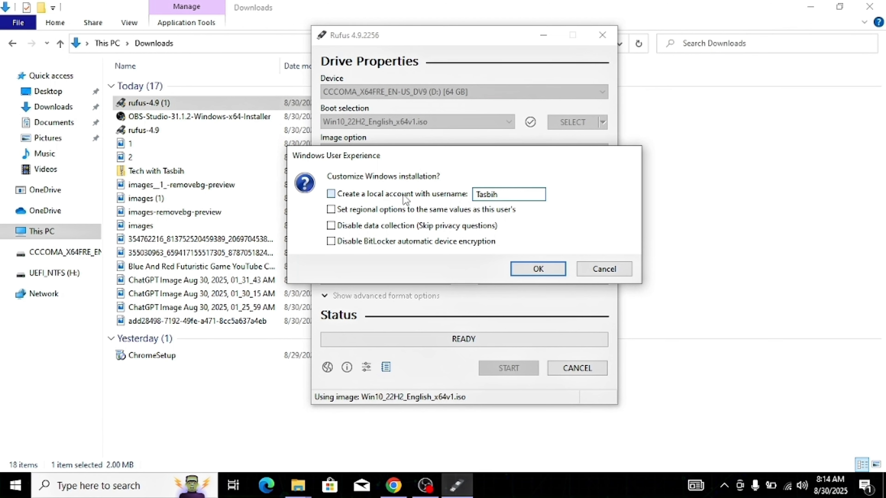
# Step: Accept the Windows customization choices, the revoked UEFI bootloader and the erasure of all data on the USB drive to begin writing
pyautogui.click(538, 269)
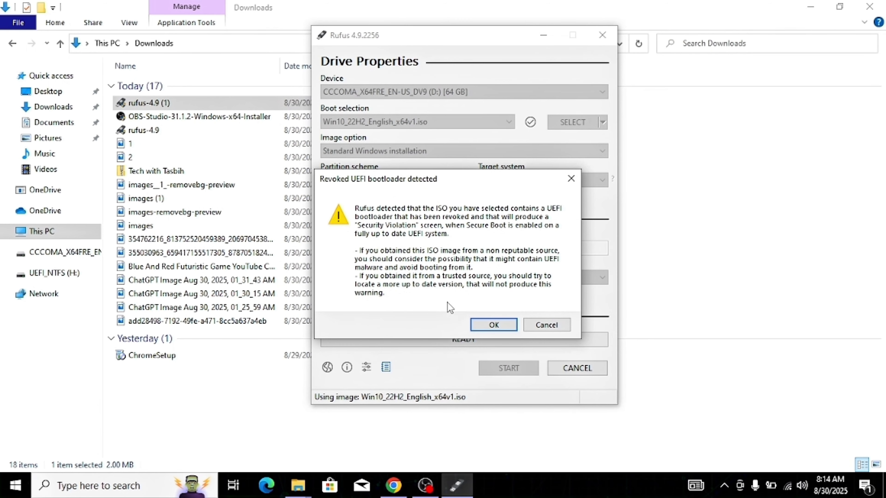
pyautogui.click(485, 329)
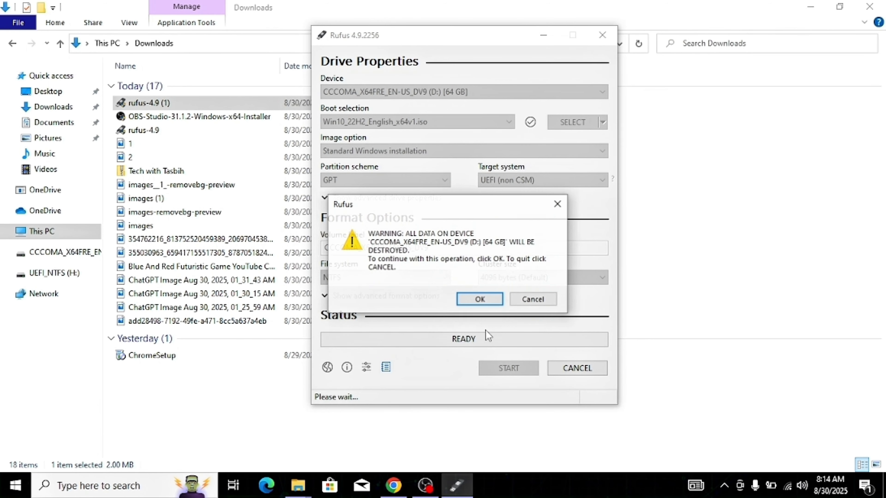
pyautogui.click(480, 299)
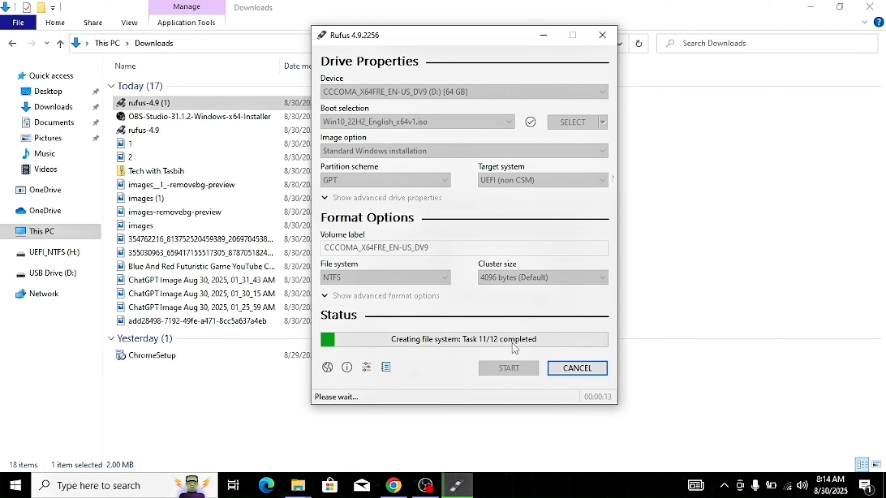
# Step: Minimize the Downloads window and refresh the desktop, keeping Rufus running
pyautogui.click(808, 6)
pyautogui.rightClick(722, 46)
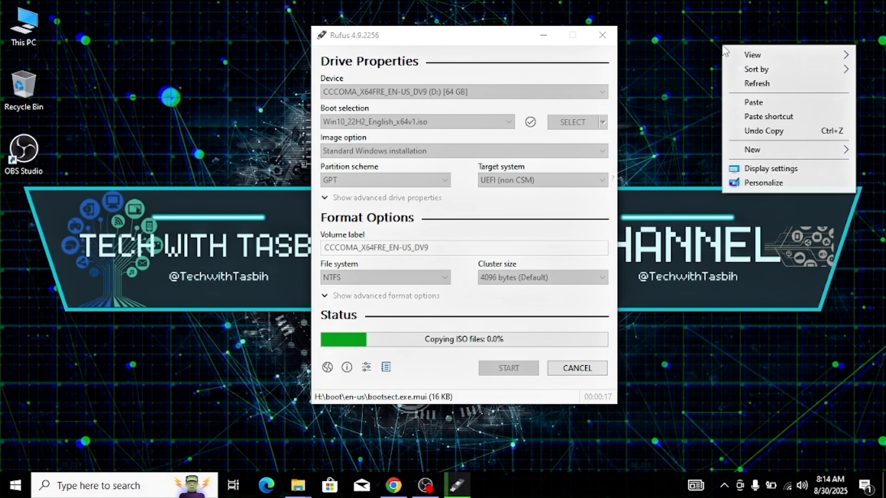
pyautogui.click(743, 84)
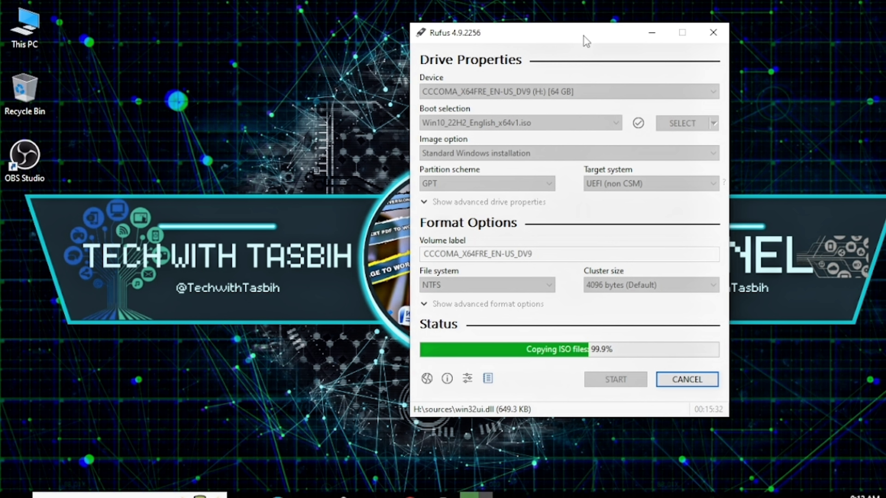
pyautogui.rightClick(767, 4)
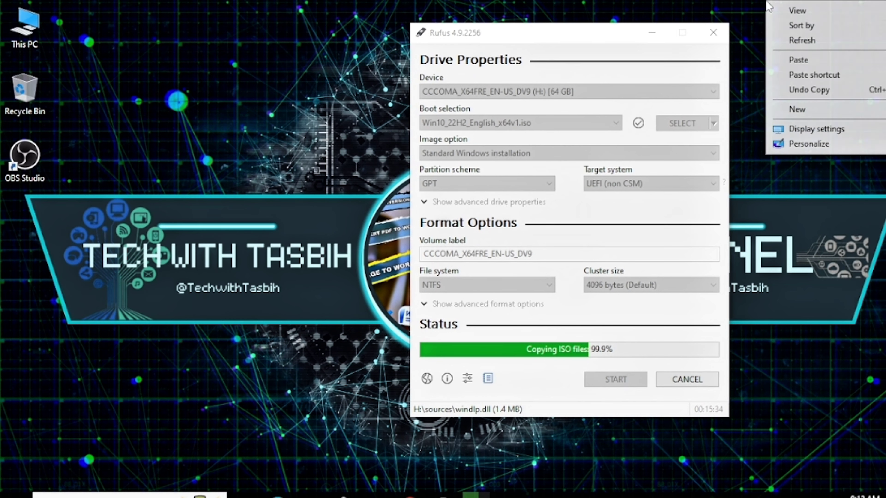
pyautogui.click(796, 41)
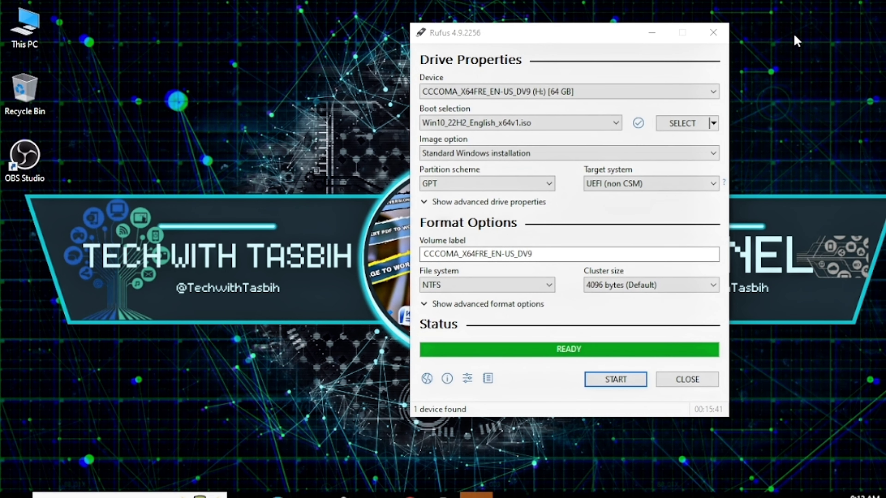
pyautogui.rightClick(761, 104)
pyautogui.click(786, 137)
# Step: Close Rufus, inspect the files on the CCCOMA_X64FRE_EN-US_DV9 (H:) drive through This PC and close the window
pyautogui.click(688, 380)
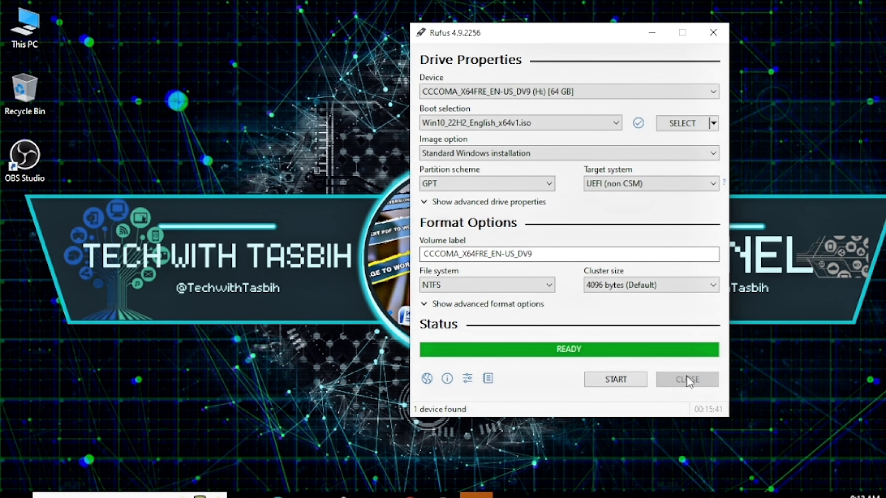
pyautogui.doubleClick(45, 29)
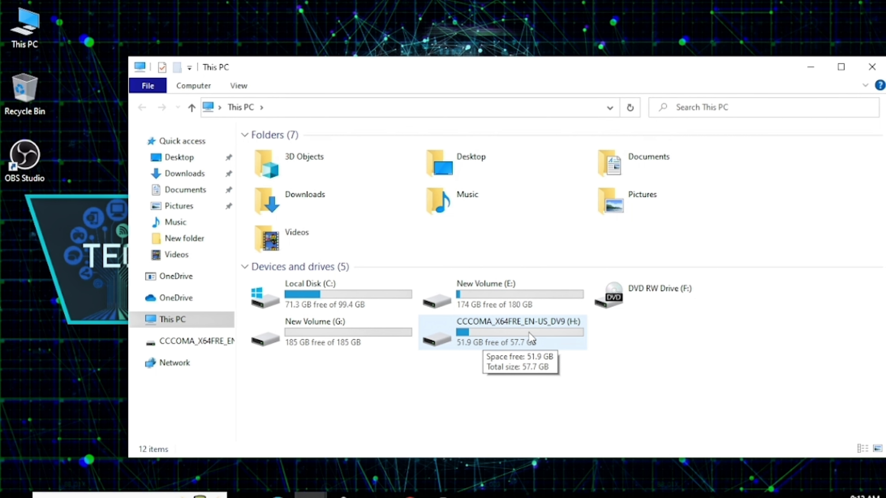
pyautogui.doubleClick(493, 339)
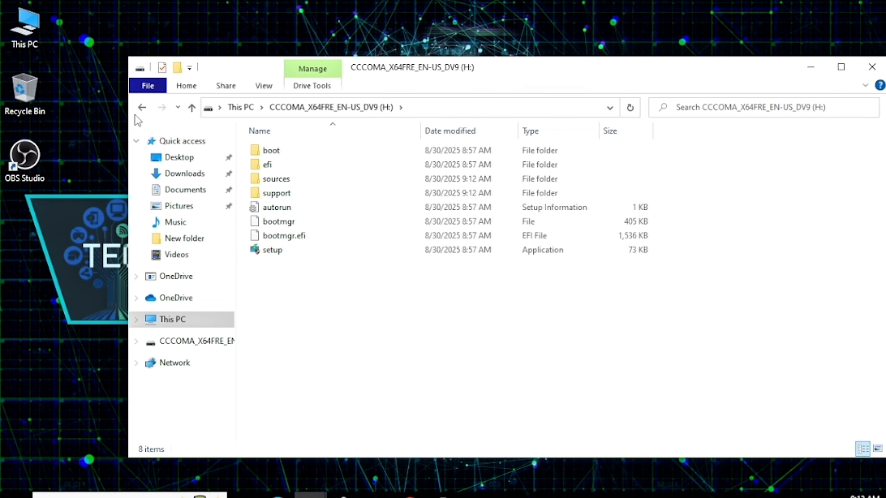
pyautogui.click(143, 108)
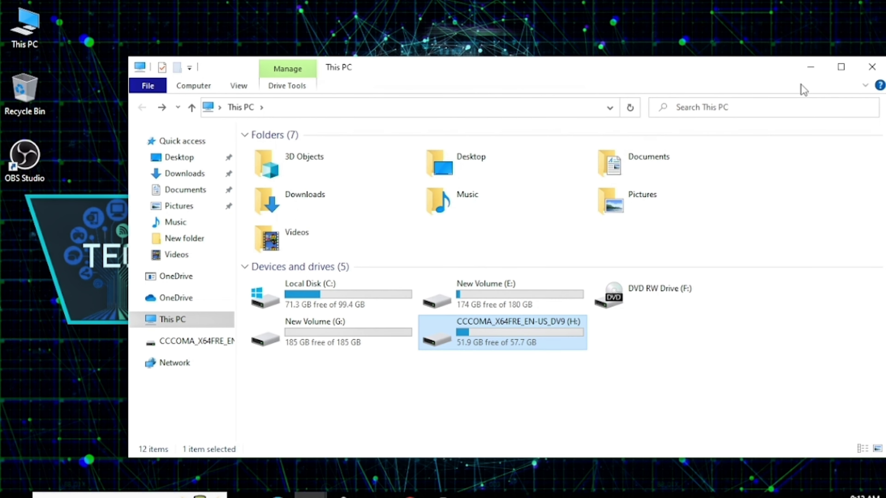
pyautogui.click(870, 68)
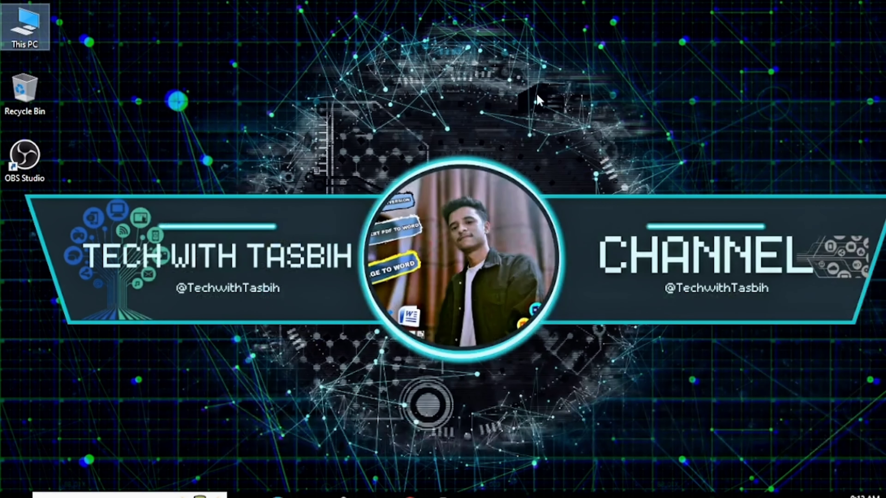